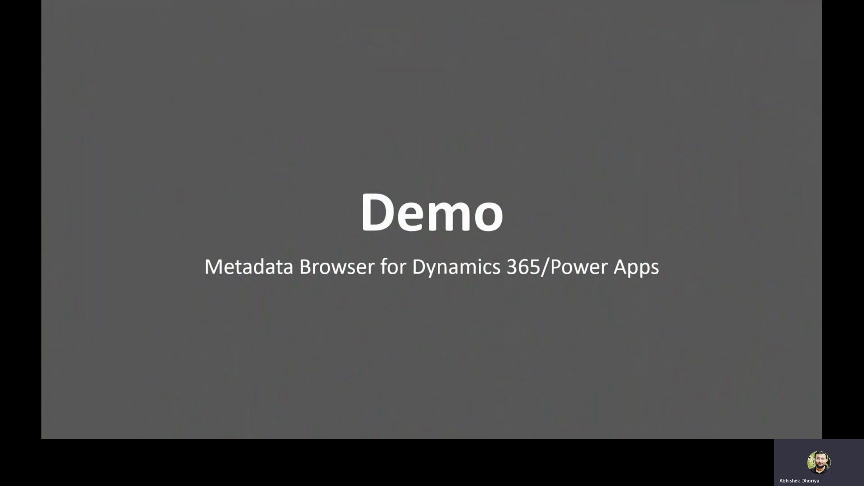
Step: Leave the Demo slideshow and select the Metadata Browser add-on page's web address in Chrome
key(alt+Tab)
drag(134, 35, 483, 32)
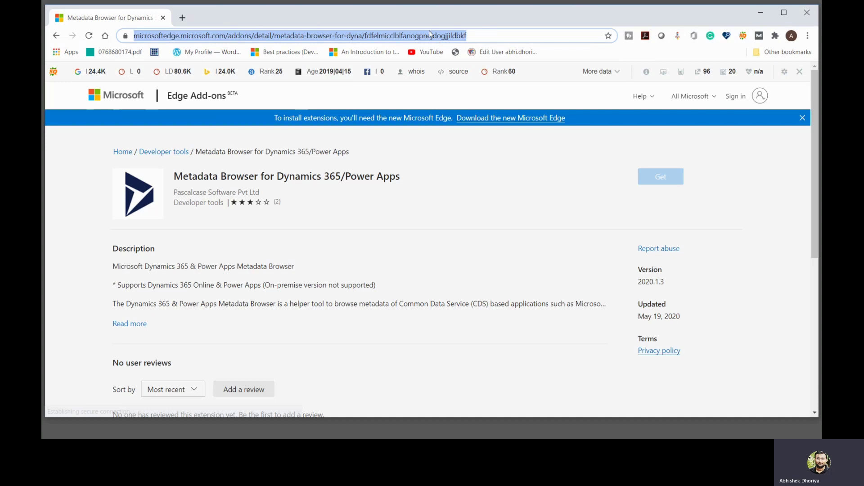
Step: Open the Metadata Browser Chrome Web Store listing in a new tab beside Edge Add-ons, then switch to Edge
click(61, 35)
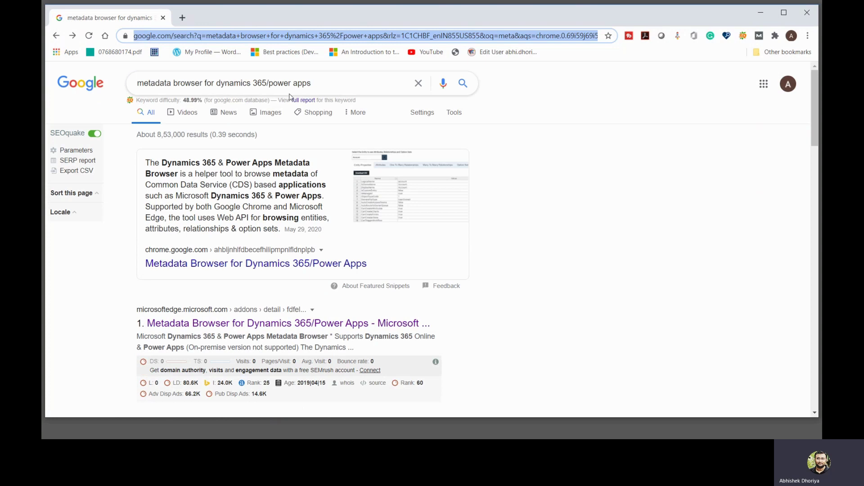
right_click(245, 264)
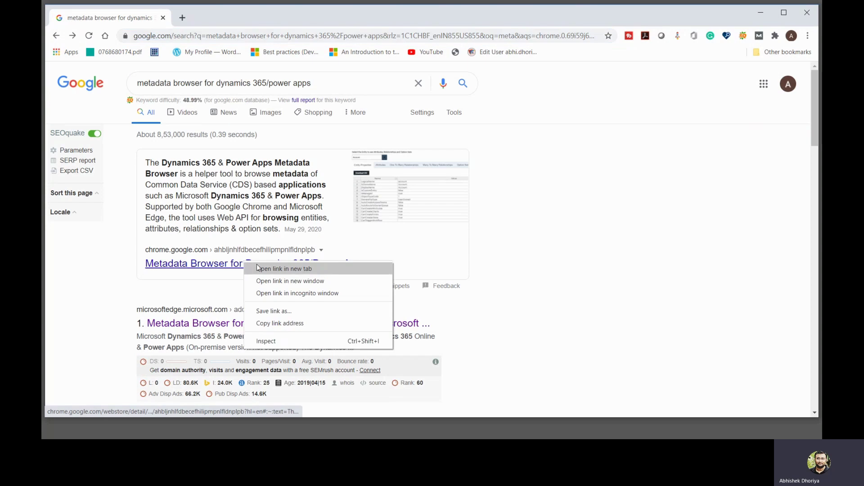
click(262, 269)
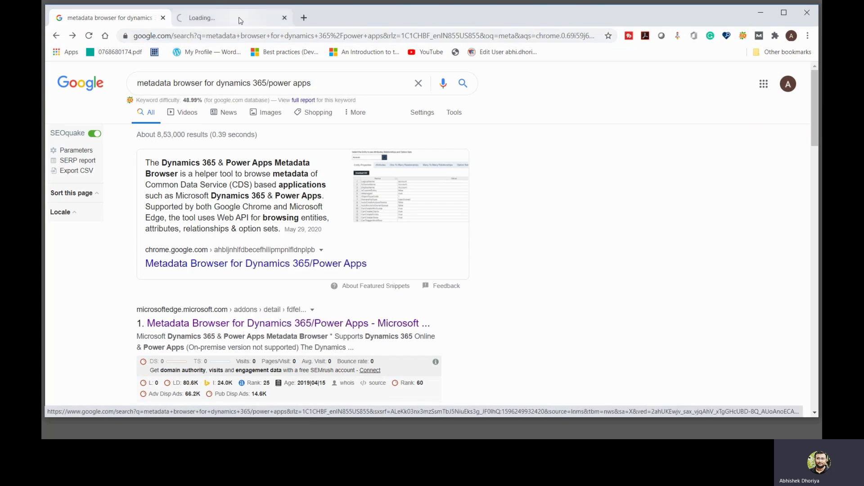
click(229, 23)
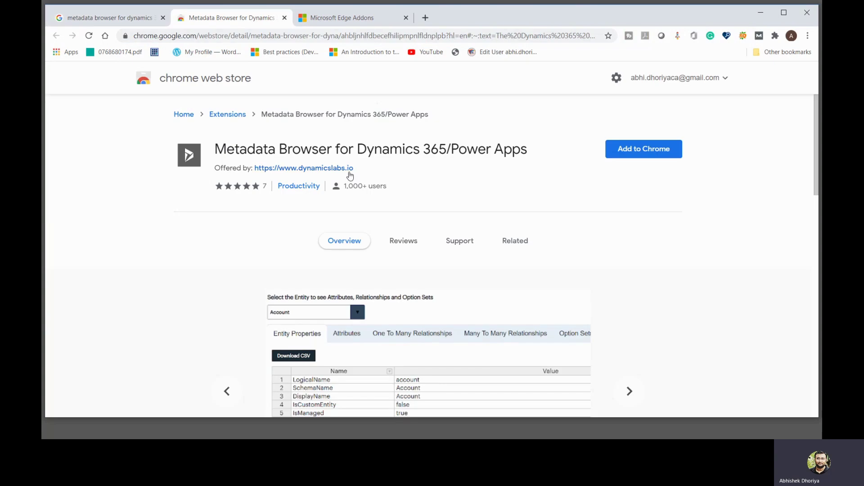
click(355, 20)
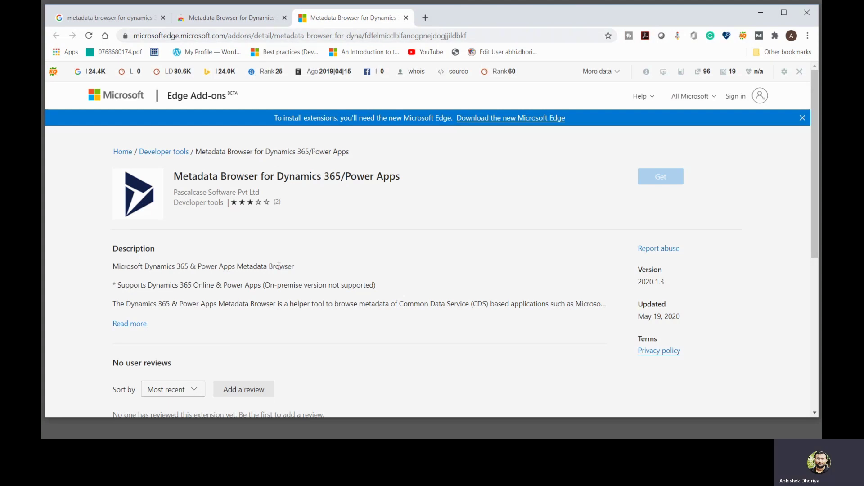
key(alt+Tab)
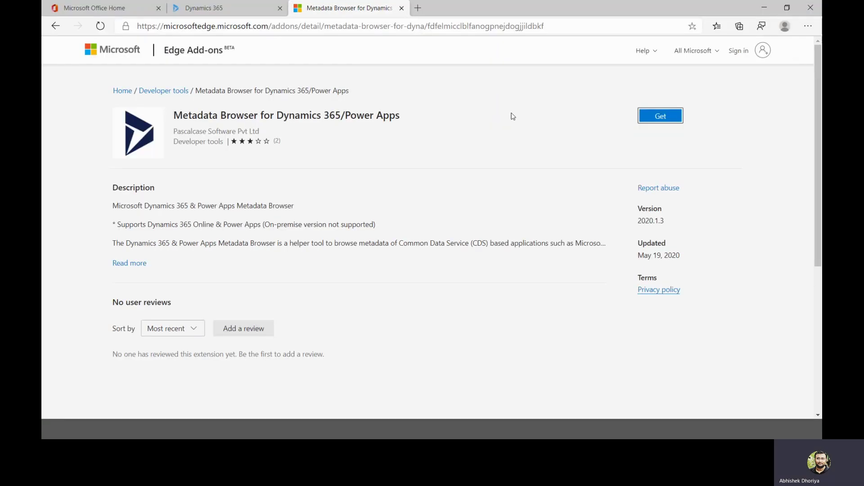
Step: Get Metadata Browser for Dynamics 365/Power Apps from Edge Add-ons, confirm Add extension, and dismiss the notice
click(651, 119)
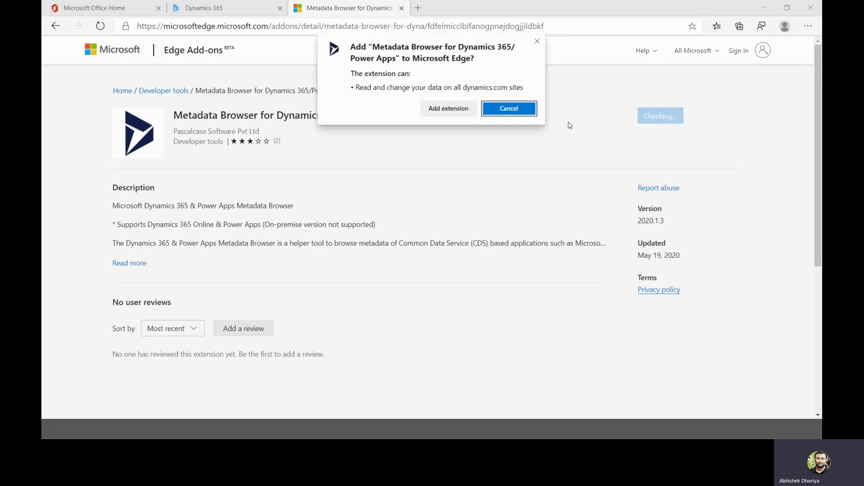
click(458, 114)
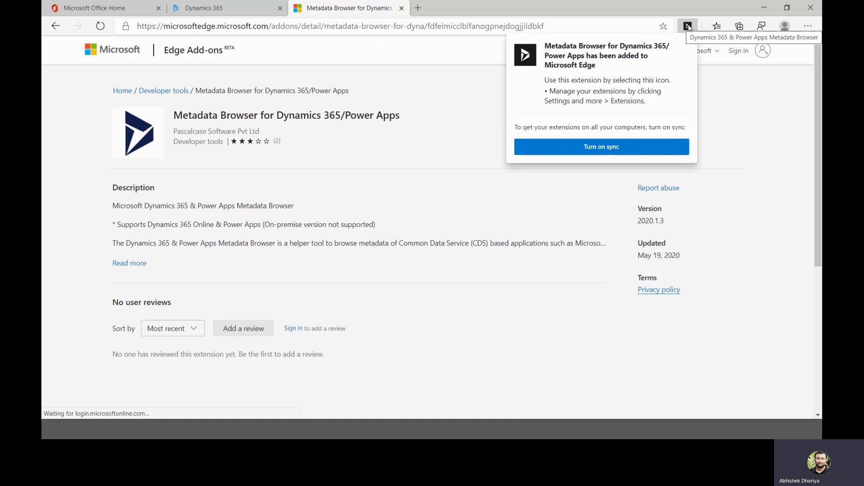
click(584, 147)
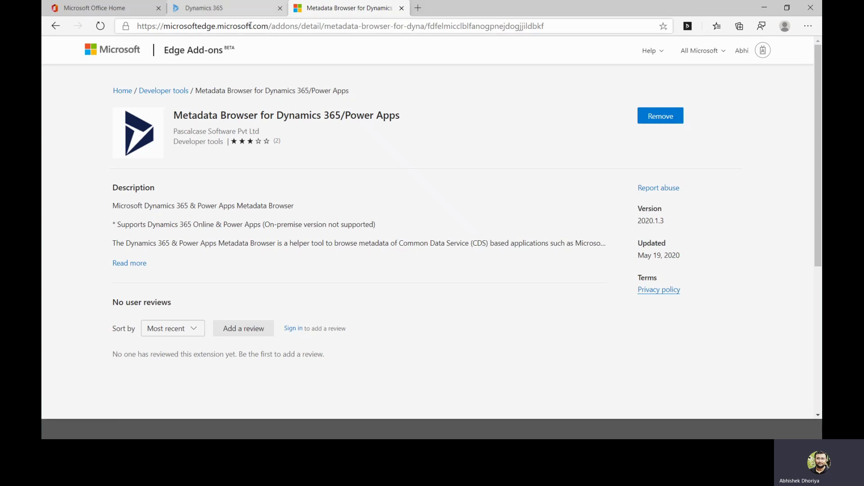
Step: Close the Add-ons tab and launch Browse Metadata from the Metadata Browser toolbar icon
click(402, 8)
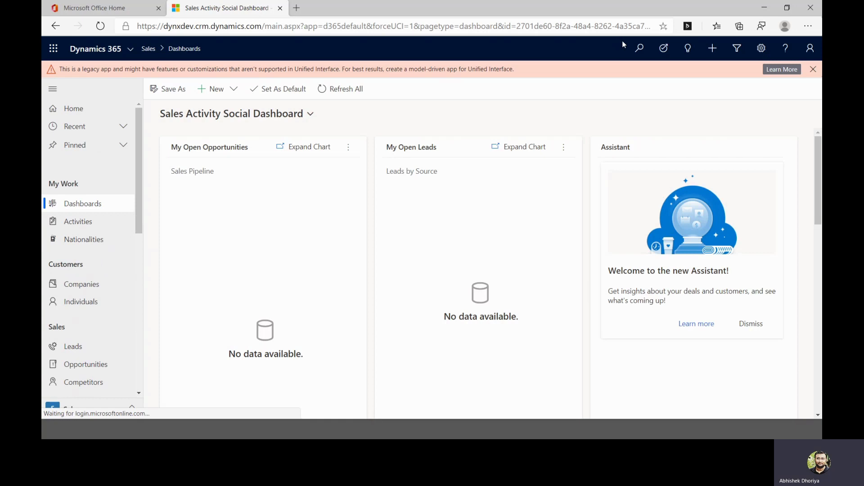
click(687, 26)
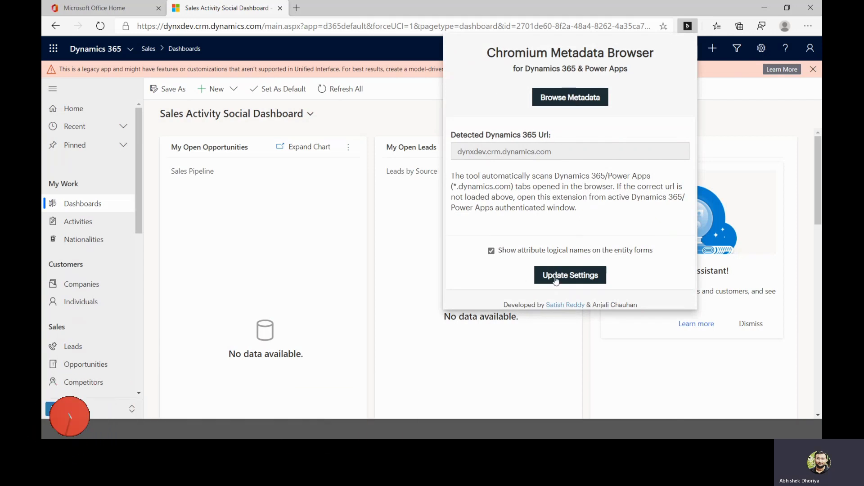
click(570, 98)
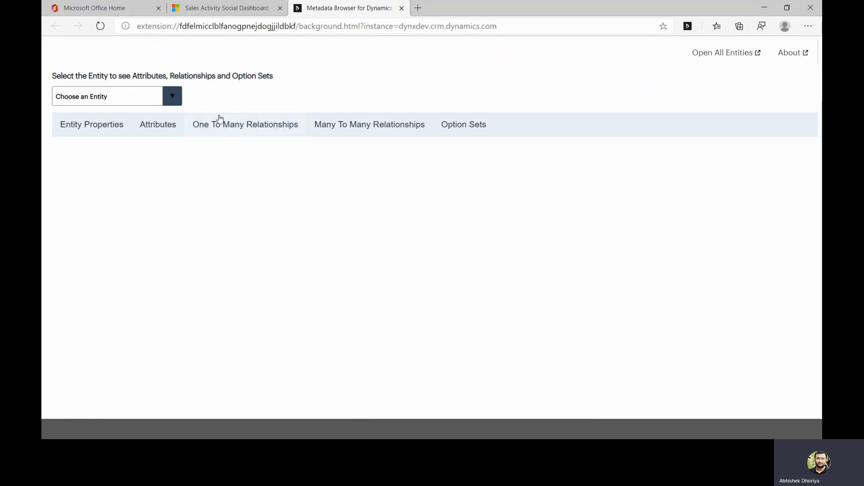
Step: Select the Lead entity from the entity list
click(172, 99)
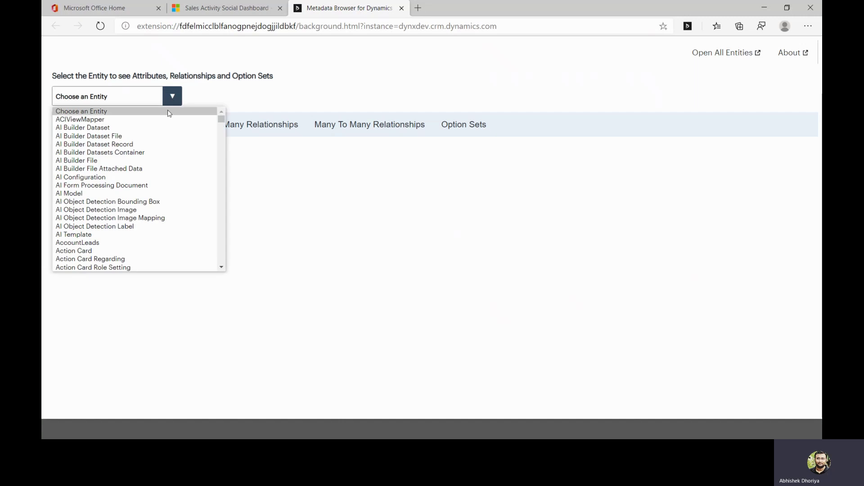
scroll(168, 133, down, 4)
mouse_move(224, 128)
mouse_down()
mouse_move(209, 226)
mouse_move(212, 268)
mouse_move(218, 114)
mouse_up()
click(173, 99)
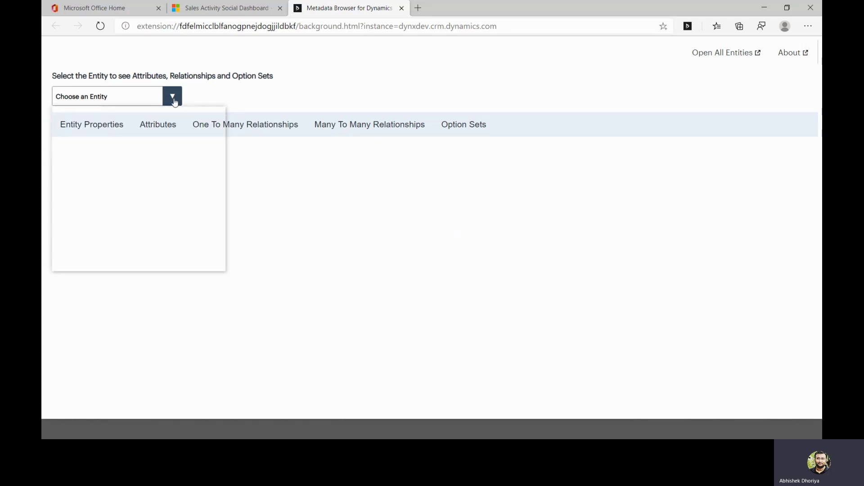
Step: Scroll through Lead's 46 Entity Properties, such as ObjectTypeCode 4 and OwnershipType UserOwned
scroll(171, 153, down, 20)
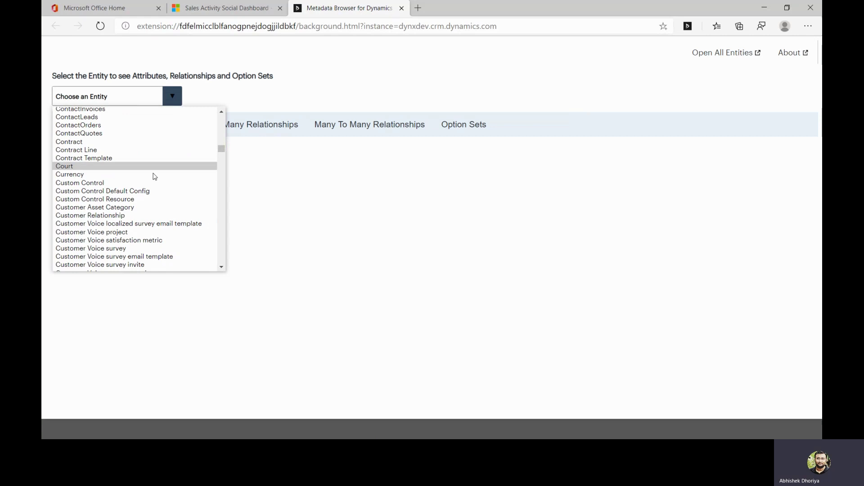
scroll(154, 177, down, 10)
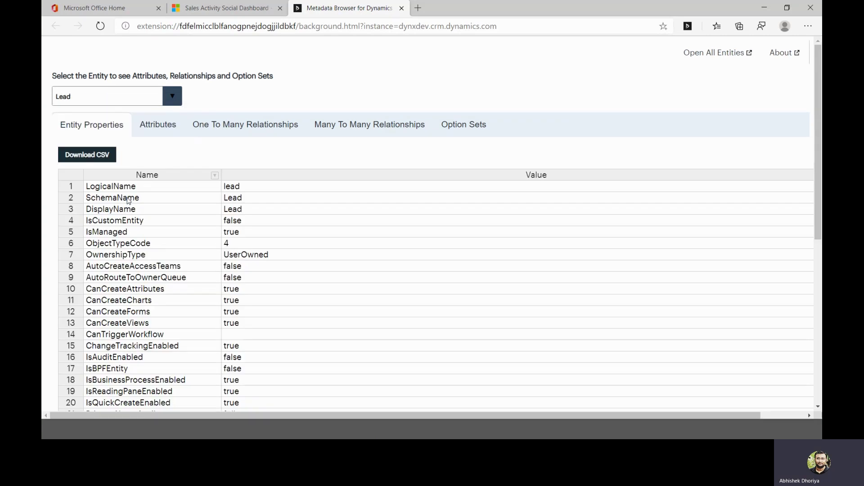
scroll(129, 201, down, 1)
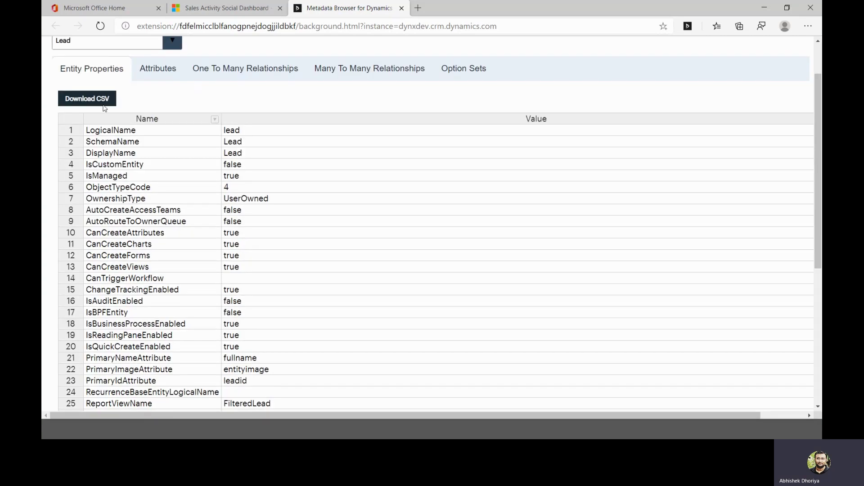
scroll(122, 153, down, 5)
scroll(122, 153, up, 3)
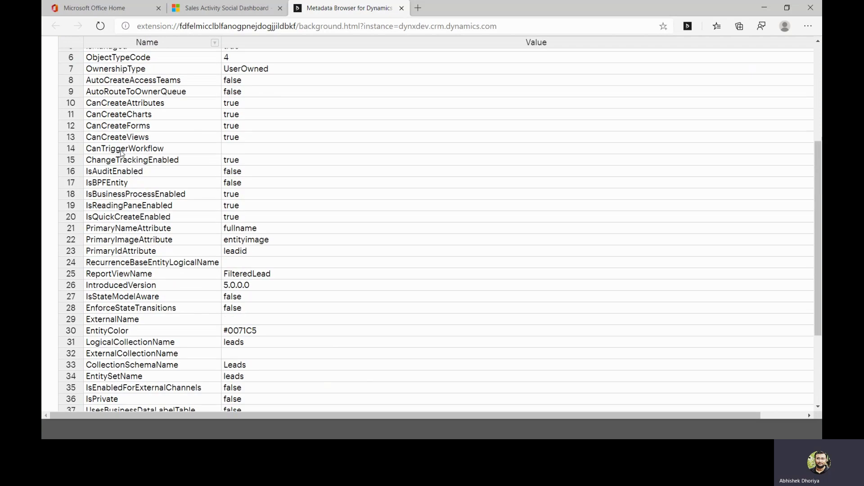
scroll(121, 153, up, 4)
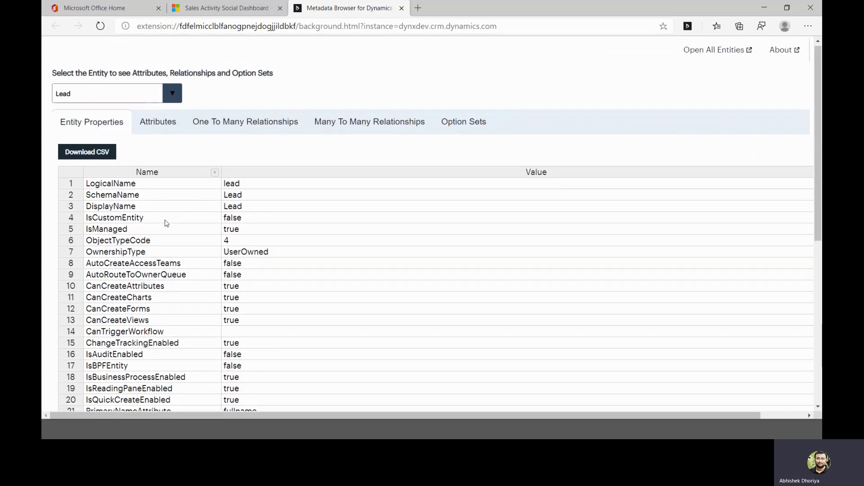
scroll(162, 201, down, 6)
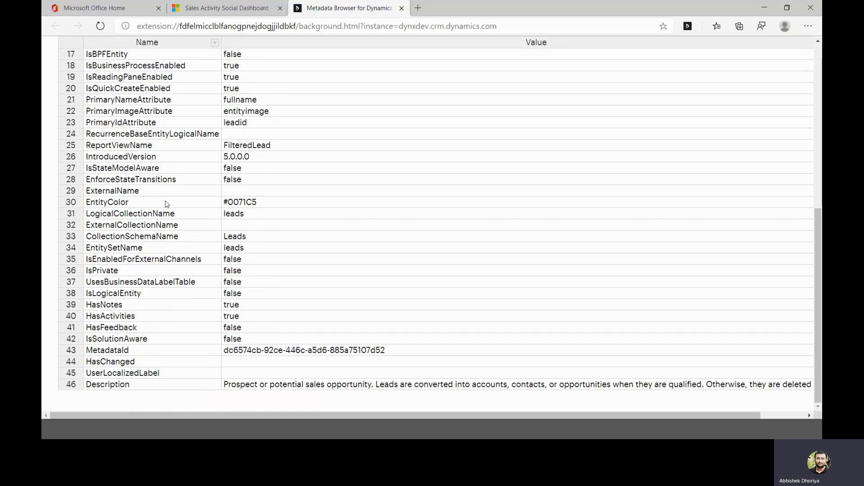
scroll(175, 217, up, 6)
scroll(158, 147, down, 5)
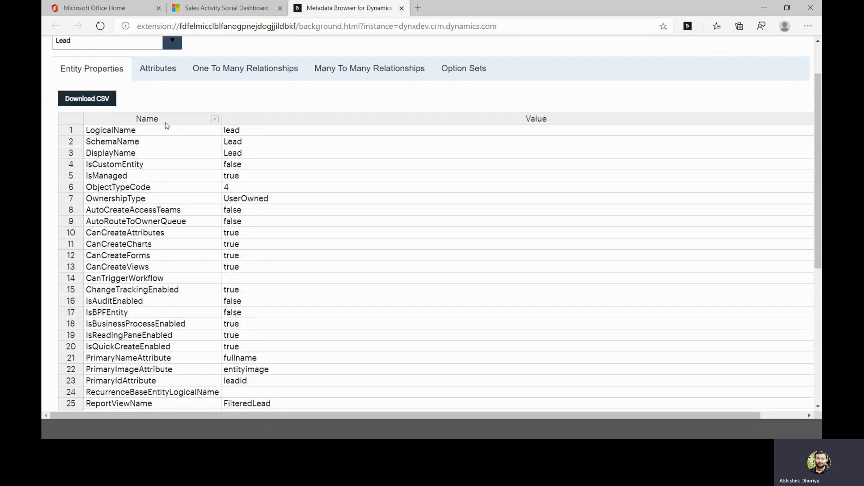
scroll(157, 147, up, 5)
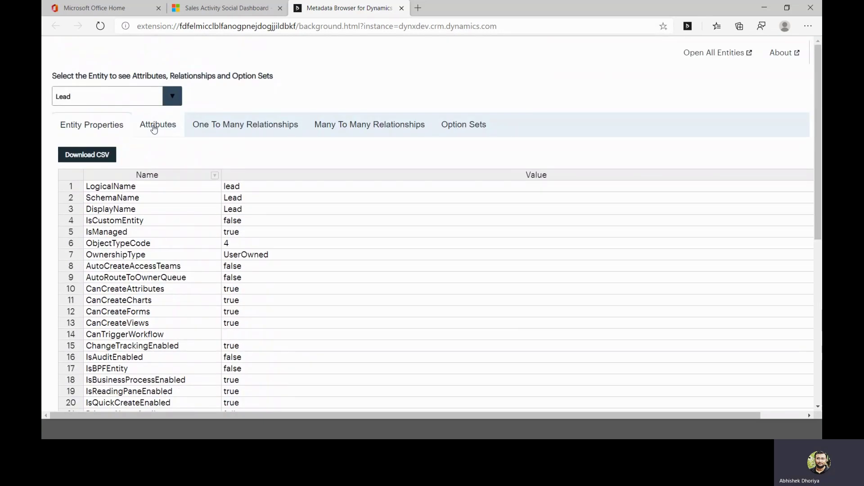
Step: Browse the Lead entity's Attributes list
click(154, 129)
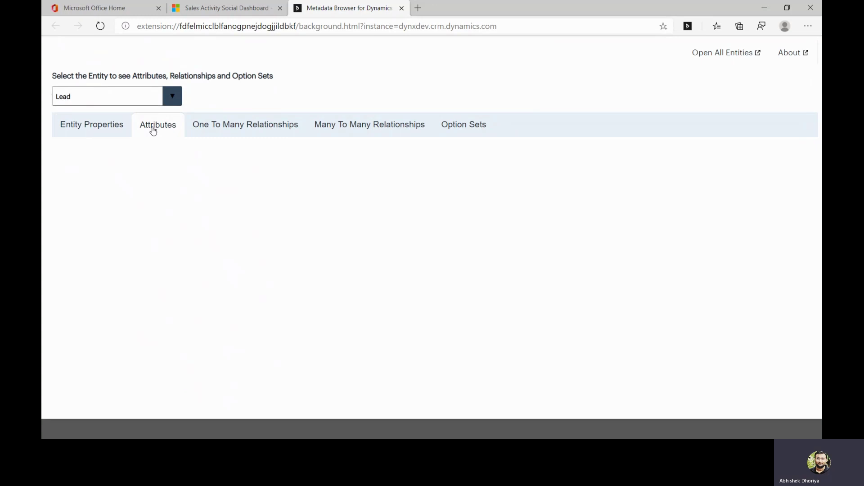
scroll(206, 199, down, 20)
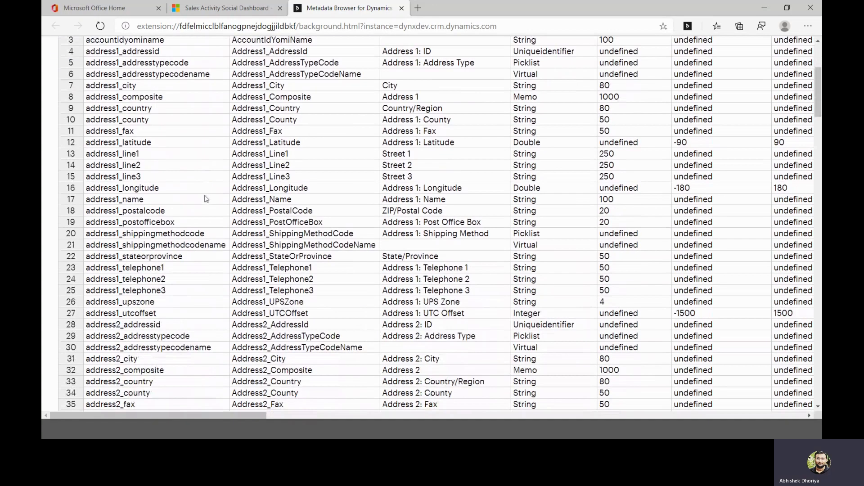
scroll(205, 192, down, 20)
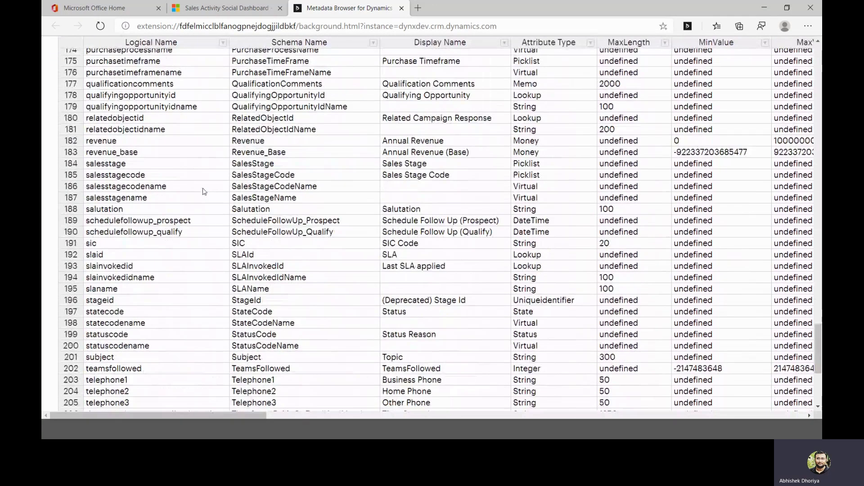
scroll(201, 191, up, 12)
scroll(202, 191, up, 20)
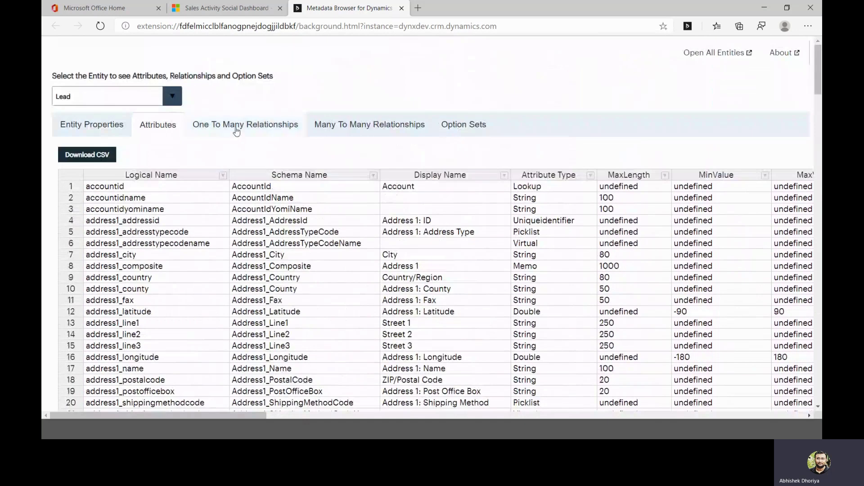
Step: View Lead's one-to-many and many-to-many relationships, then option sets like preferredcontactmethodcode
click(236, 132)
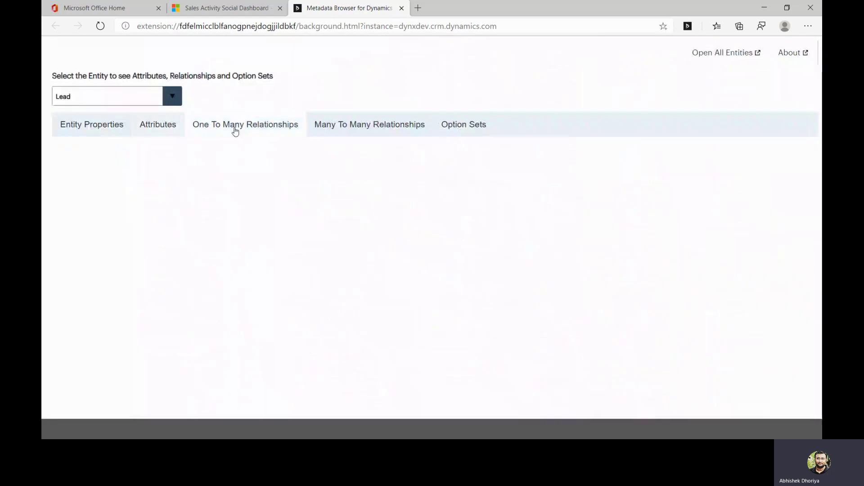
click(360, 130)
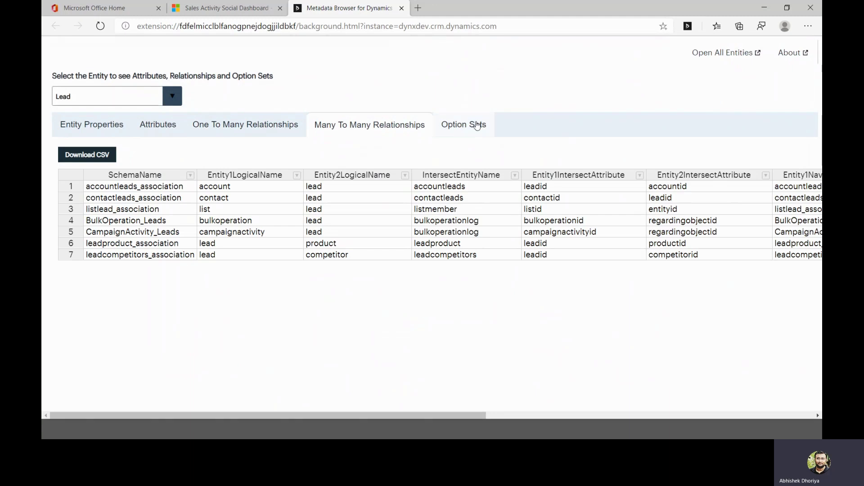
click(474, 127)
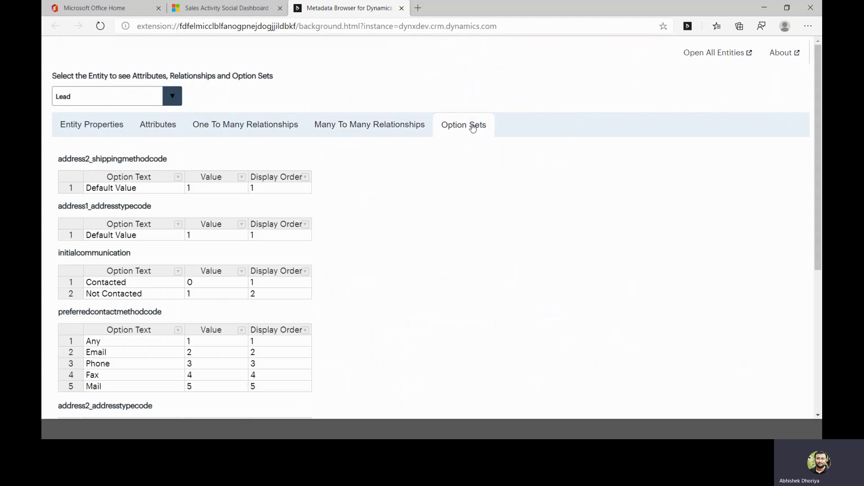
scroll(115, 198, down, 20)
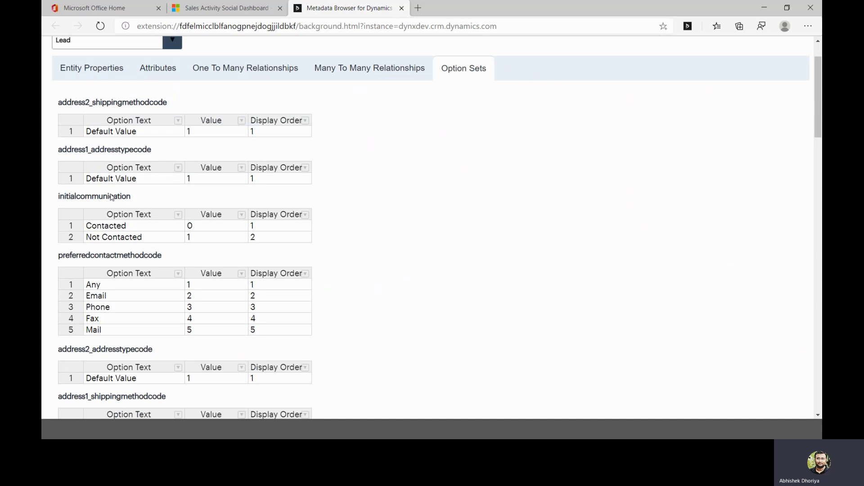
scroll(116, 202, down, 5)
scroll(115, 180, up, 20)
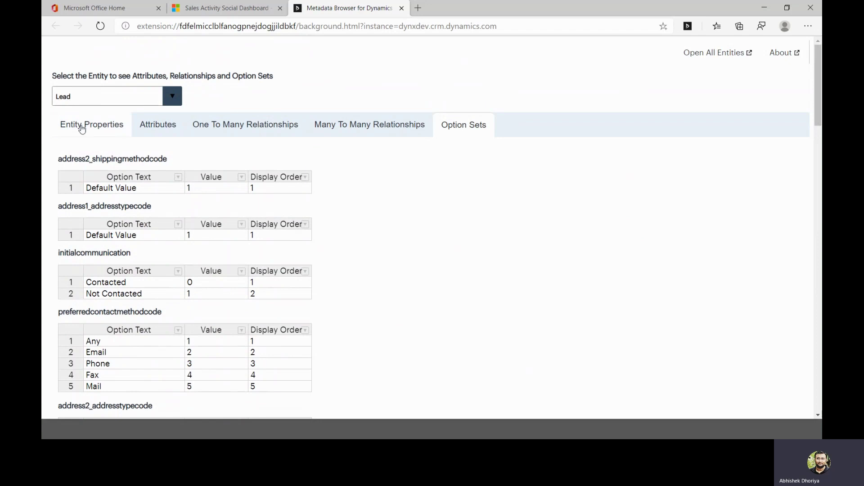
Step: Return to Lead's Entity Properties and download them as a CSV file
click(82, 128)
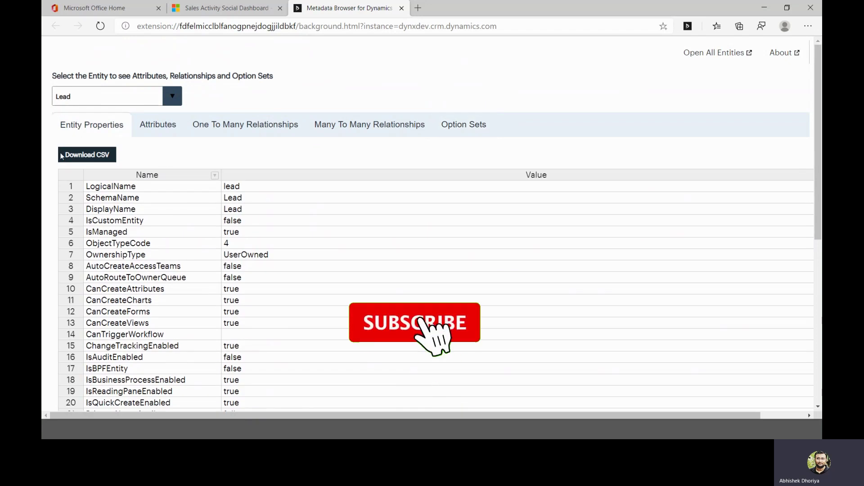
click(87, 156)
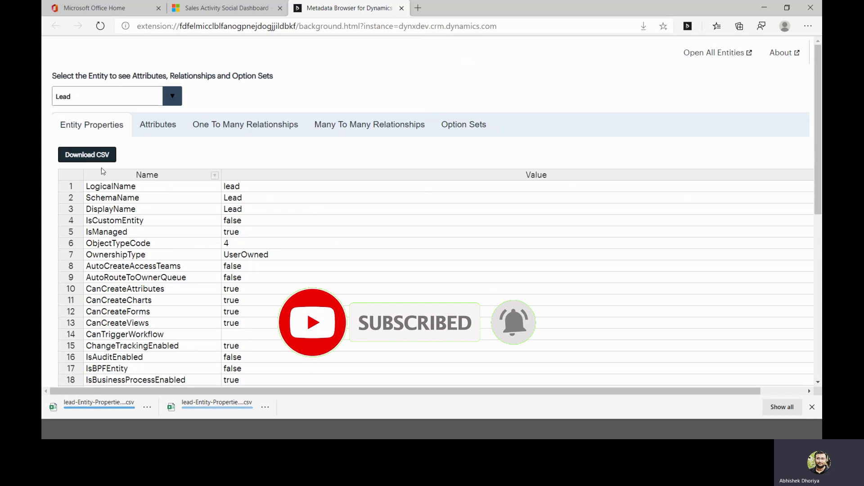
Step: Open the All Entities tab of 569 entities, scroll through it, then return to Lead
click(710, 55)
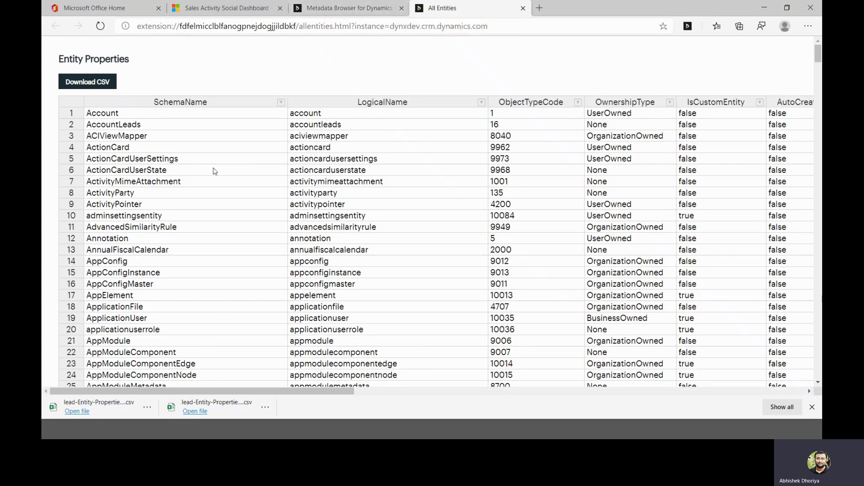
drag(265, 392, 252, 416)
scroll(179, 271, down, 15)
scroll(180, 272, down, 10)
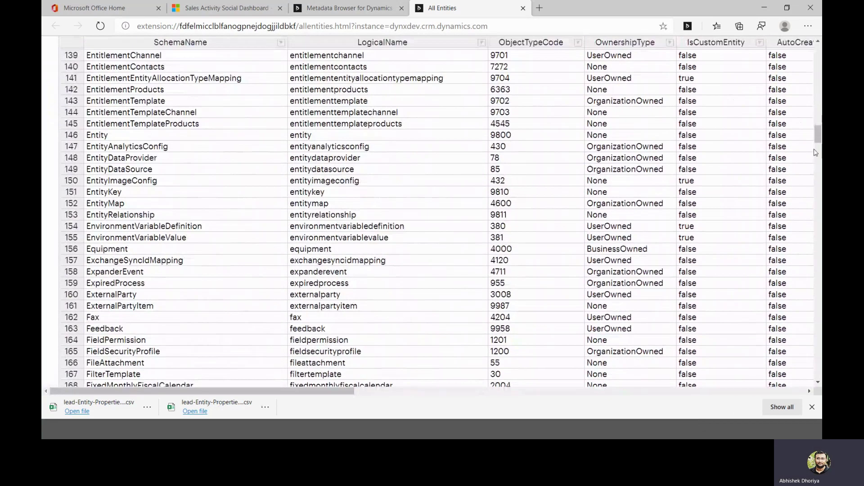
drag(818, 135, 793, 373)
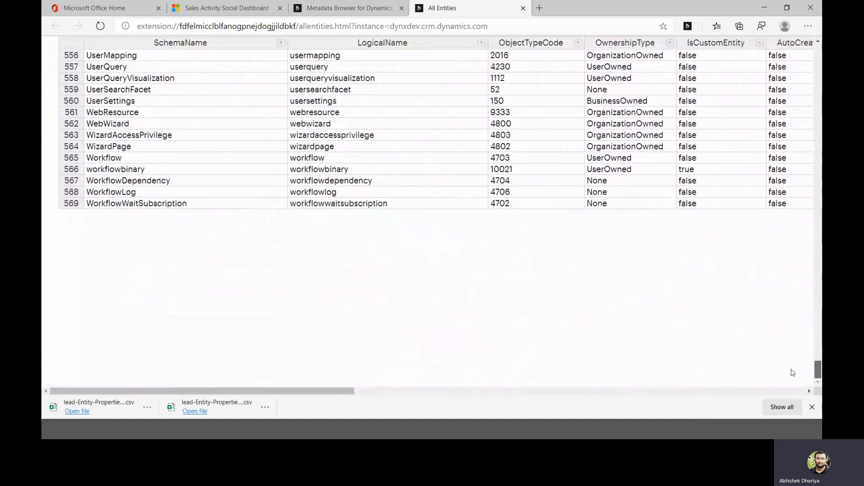
key(ctrl+Home)
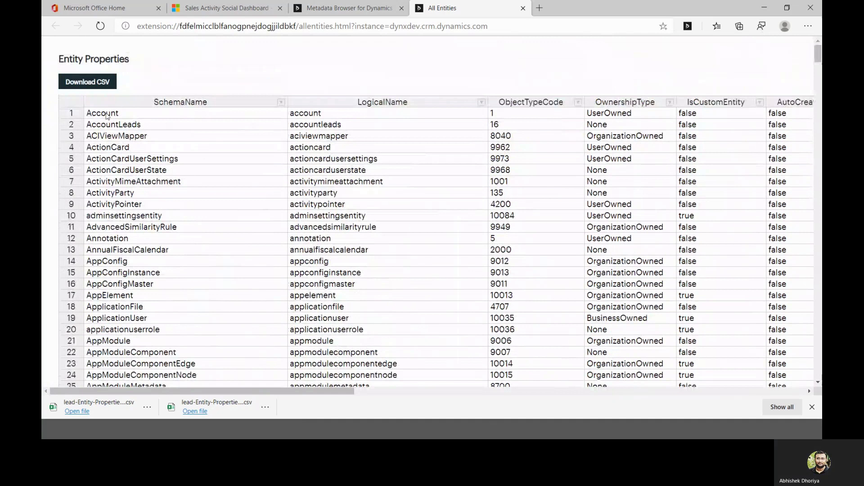
click(106, 116)
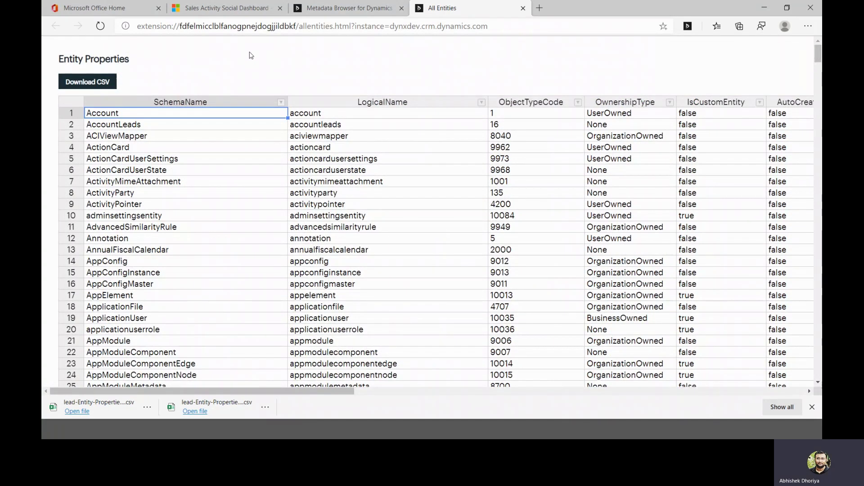
click(324, 9)
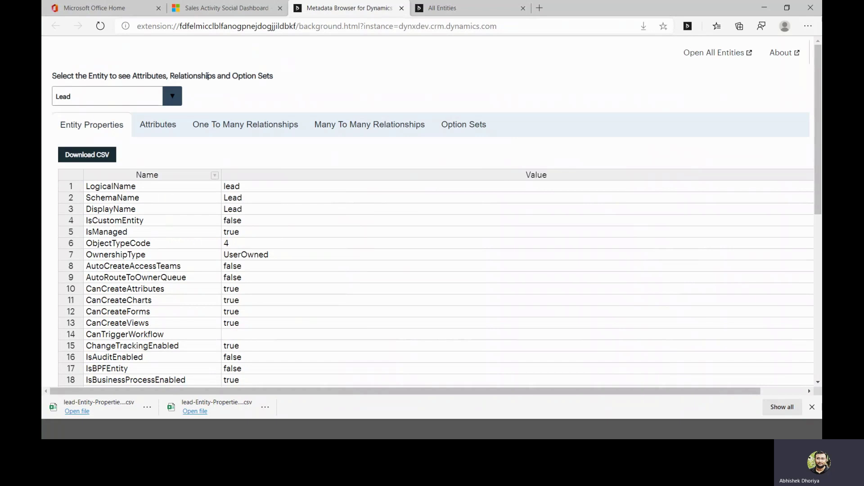
Step: Revisit Lead's Attributes and Option Sets, ending on One To Many Relationships like Lead_SyncErrors
click(175, 126)
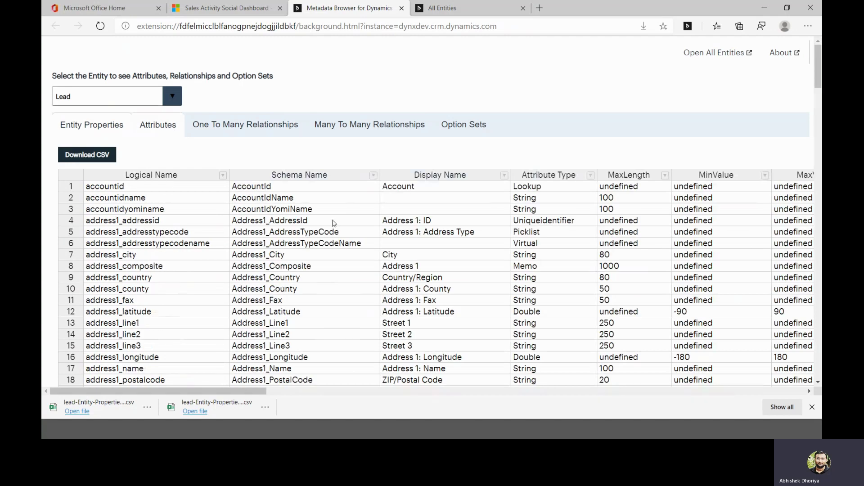
scroll(153, 230, down, 1)
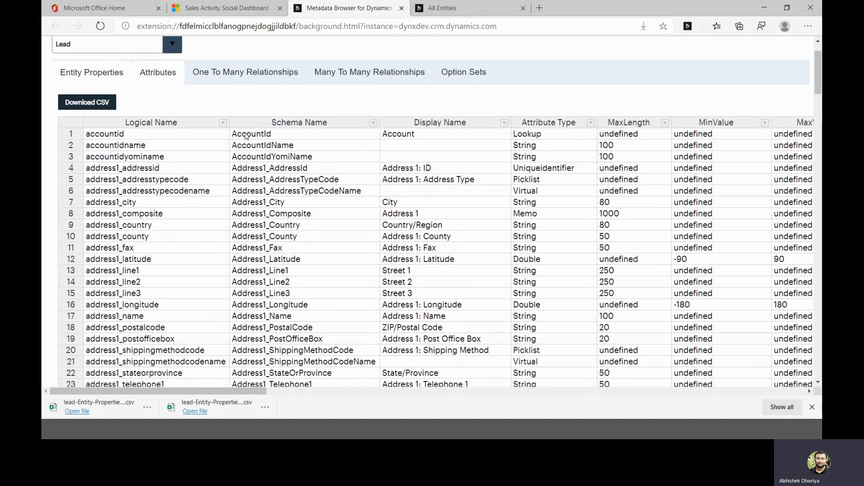
click(457, 79)
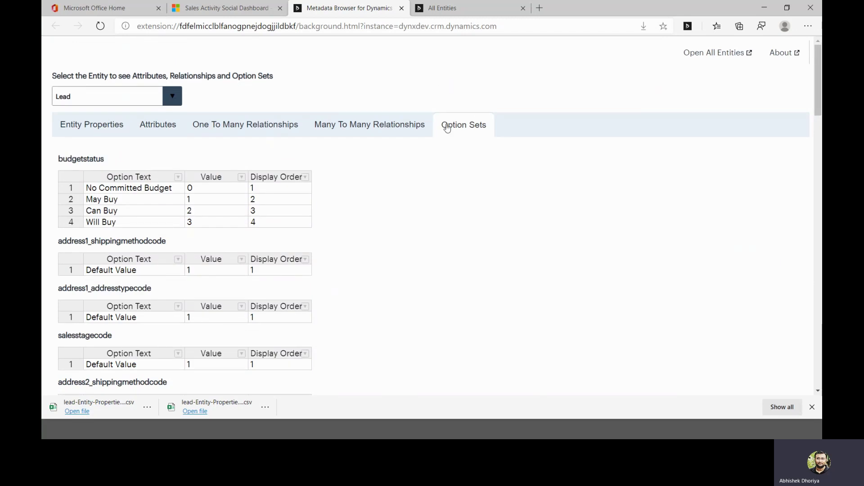
click(291, 128)
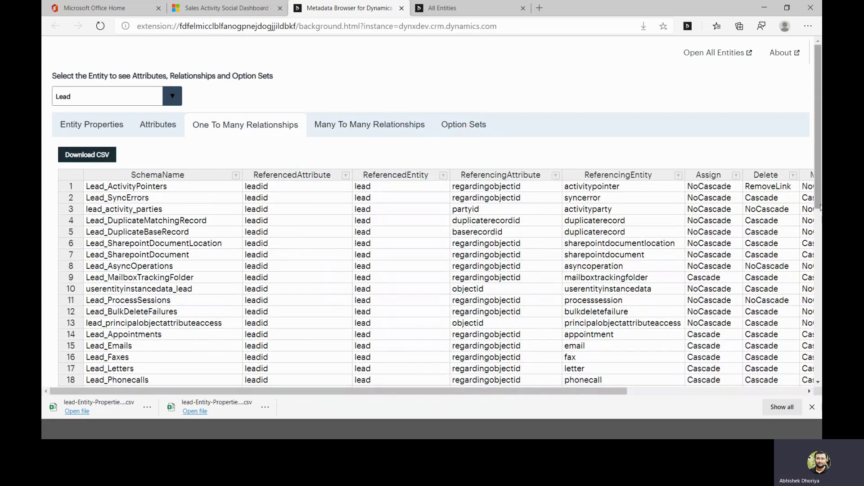